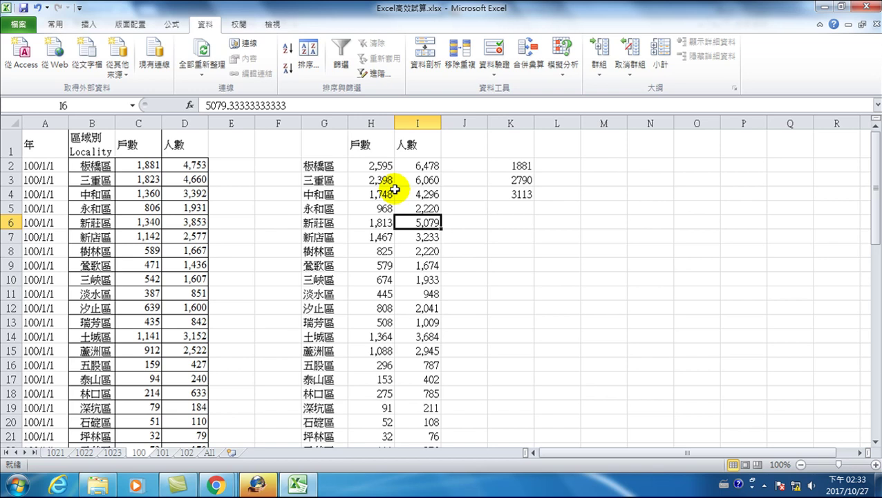
Select G2:H30, the district names and their household counts.
{"action": "mouse_move", "coordinate": [320, 166]}
{"action": "left_mouse_down"}
{"action": "mouse_move", "coordinate": [385, 434]}
{"action": "mouse_move", "coordinate": [387, 417]}
{"action": "left_mouse_up"}
Insert a 2-D clustered column chart of the household counts.
{"action": "left_click", "coordinate": [89, 24]}
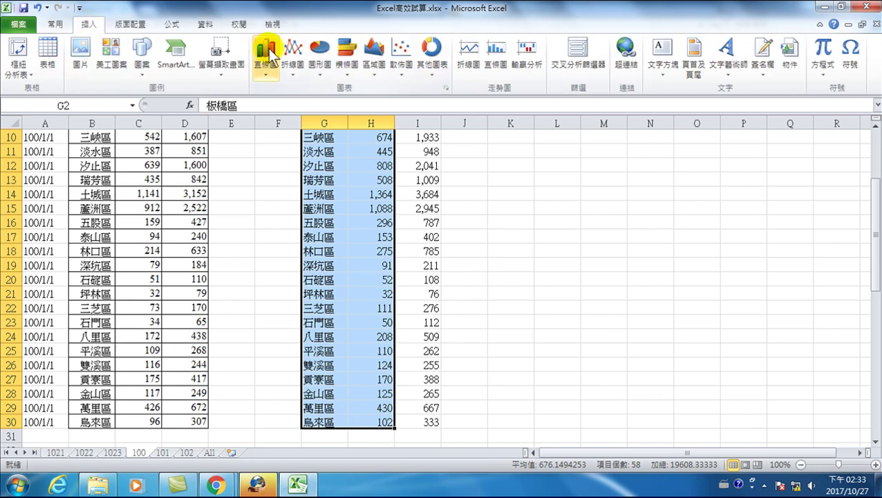
{"action": "left_click", "coordinate": [265, 52]}
{"action": "left_click", "coordinate": [274, 118]}
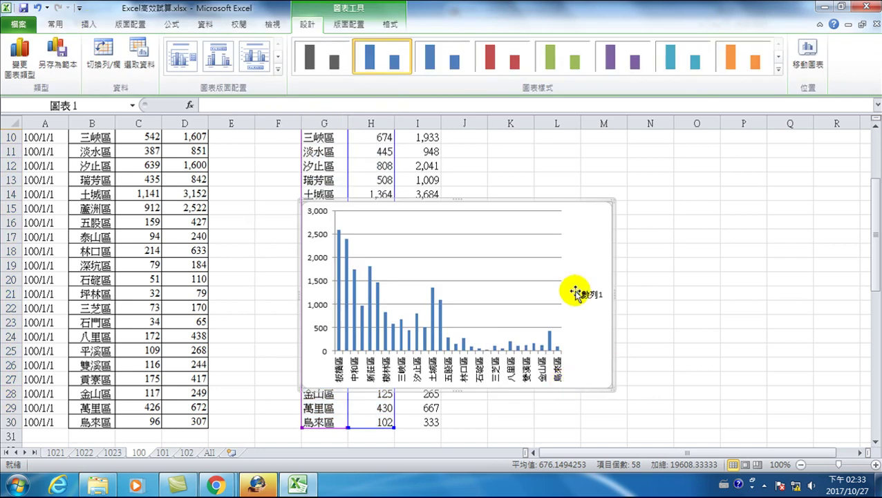
Move the chart to the right of the table, then reselect it.
{"action": "left_click_drag", "start_coordinate": [514, 201], "coordinate": [675, 175]}
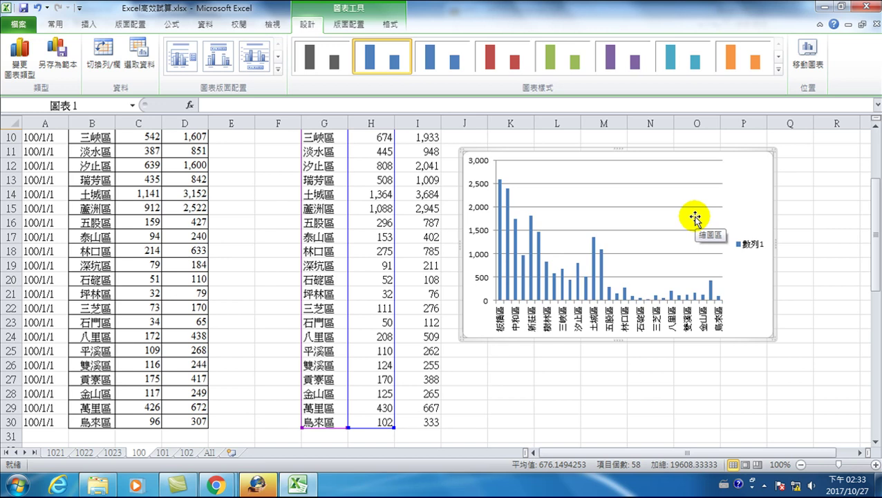
{"action": "left_click", "coordinate": [362, 222]}
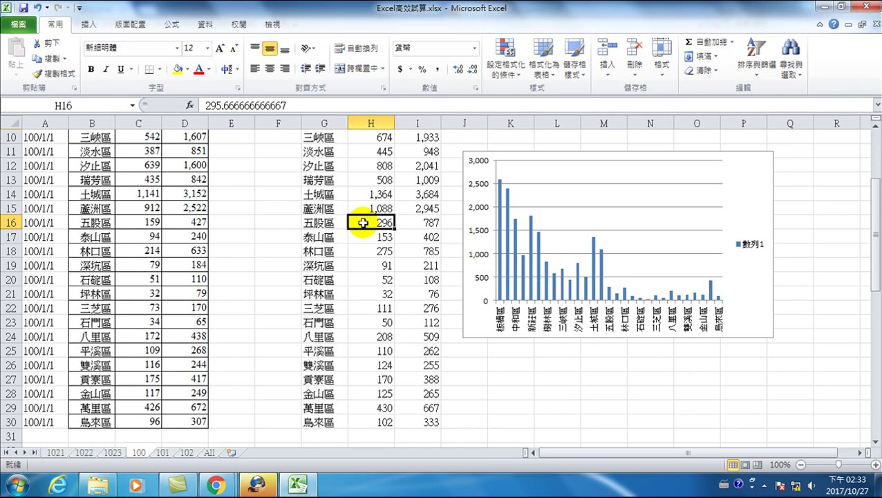
{"action": "left_click", "coordinate": [752, 173]}
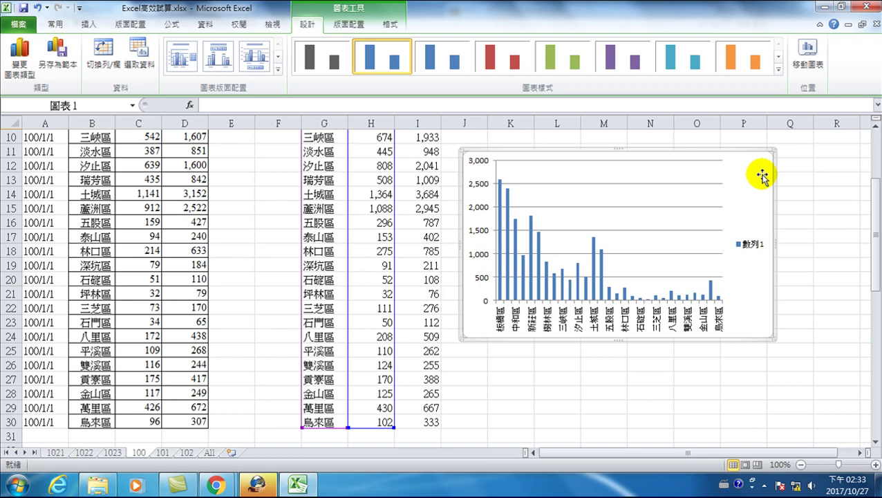
Delete the household chart and clear the stray numbers in K2:K4.
{"action": "key", "text": "Delete"}
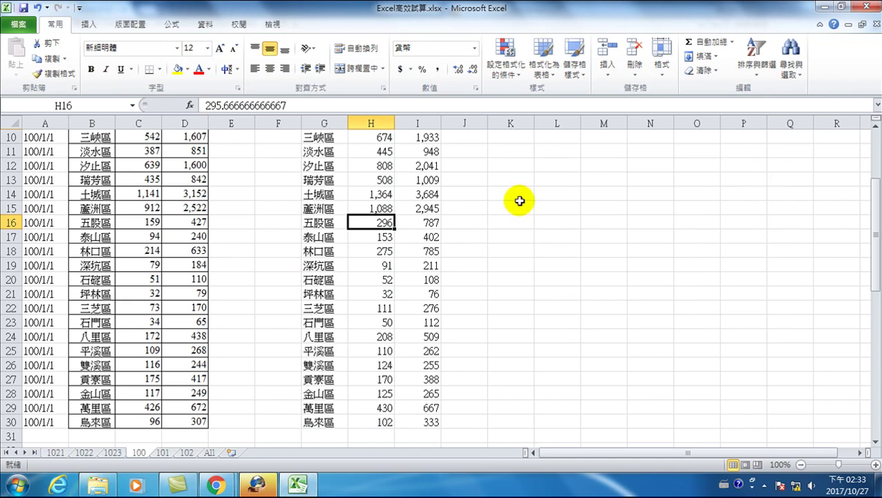
{"action": "scroll", "coordinate": [378, 218], "scroll_direction": "up", "scroll_amount": 3}
{"action": "left_click", "coordinate": [351, 164]}
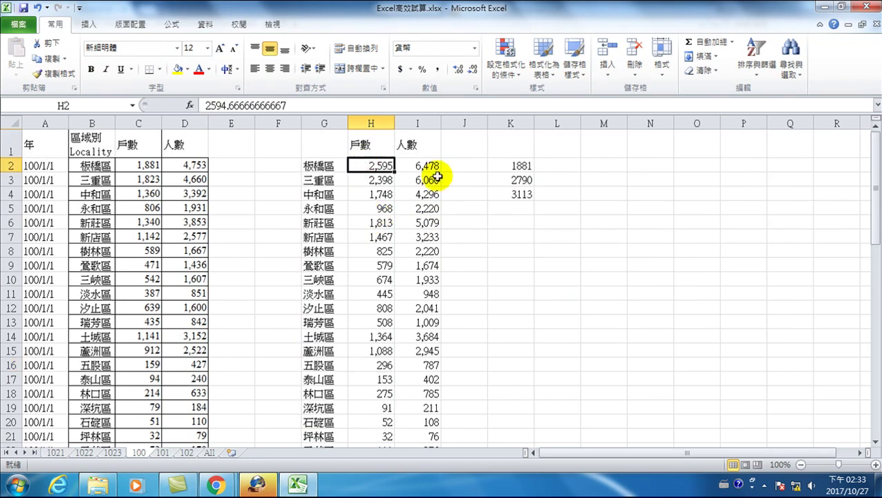
{"action": "left_click", "coordinate": [514, 166]}
{"action": "left_click_drag", "start_coordinate": [515, 166], "coordinate": [515, 195]}
{"action": "key", "text": "Delete"}
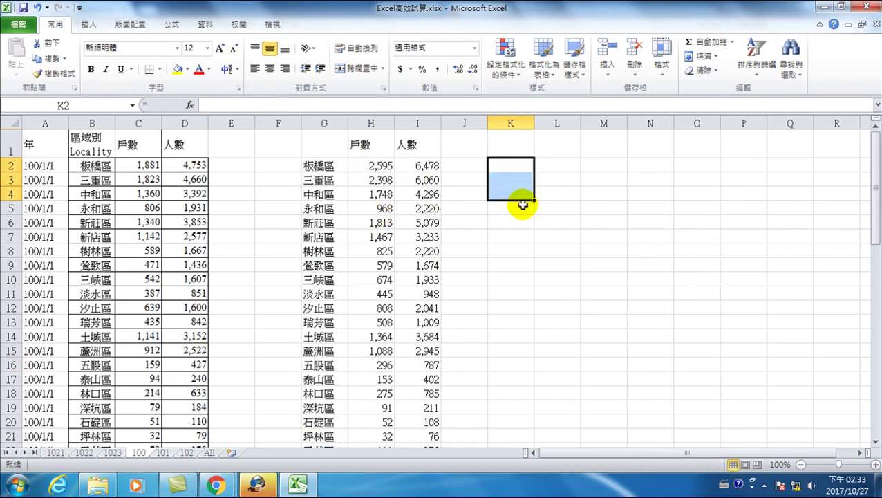
{"action": "left_click", "coordinate": [502, 168]}
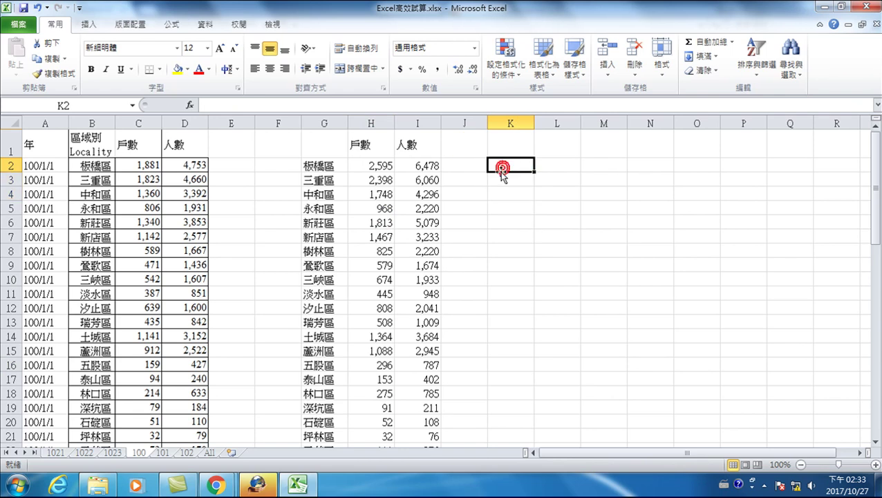
Select the household counts in H2:H30.
{"action": "left_click", "coordinate": [374, 164]}
{"action": "left_click_drag", "start_coordinate": [374, 165], "coordinate": [385, 462]}
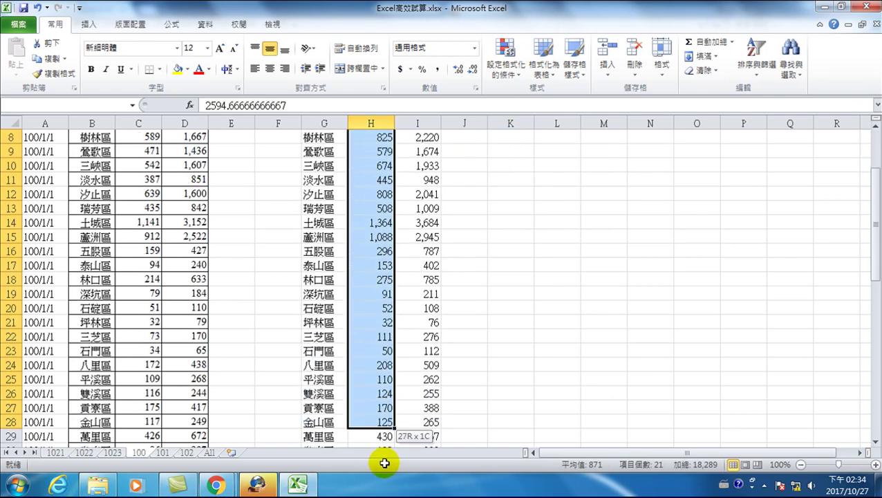
{"action": "left_click_drag", "start_coordinate": [384, 462], "coordinate": [367, 413]}
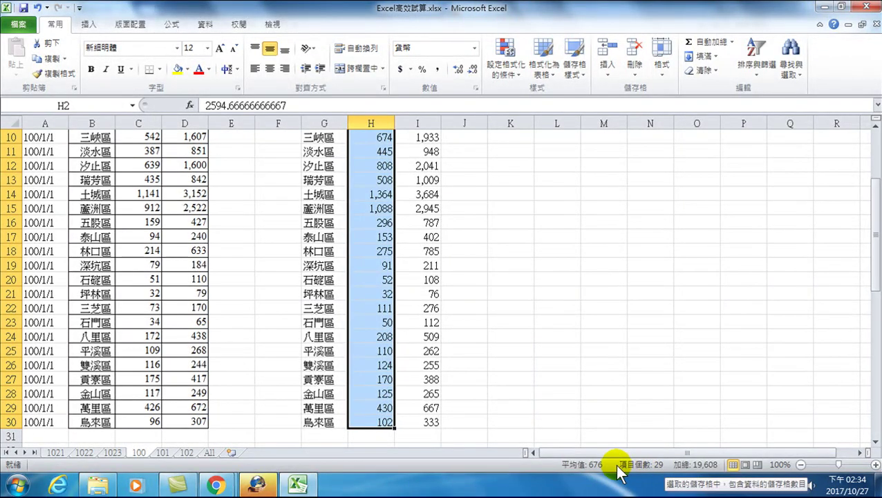
Add 最大值 (Maximum) to the status-bar summary, showing a maximum of 2,595.
{"action": "right_click", "coordinate": [679, 465]}
{"action": "left_click", "coordinate": [719, 372]}
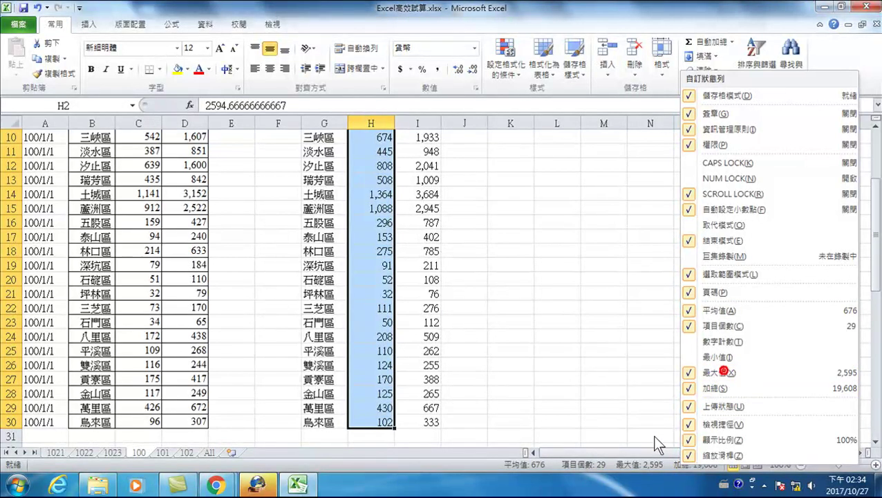
{"action": "left_click", "coordinate": [567, 466]}
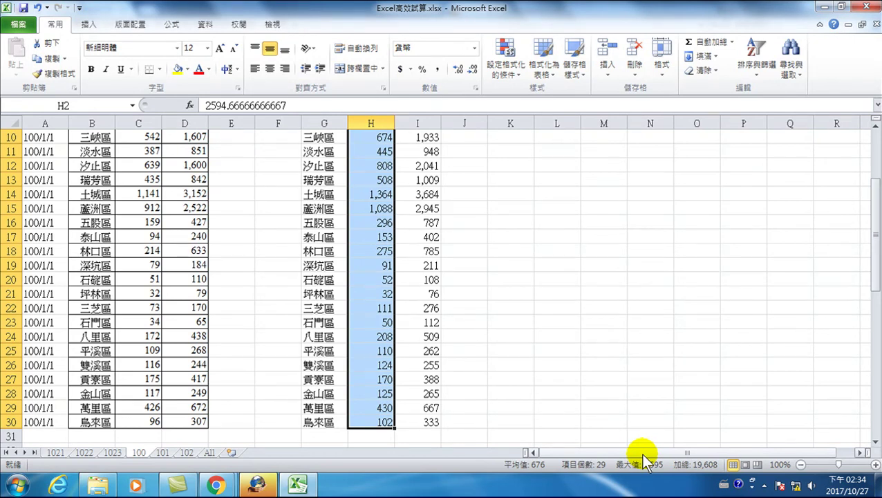
{"action": "scroll", "coordinate": [546, 256], "scroll_direction": "up", "scroll_amount": 3}
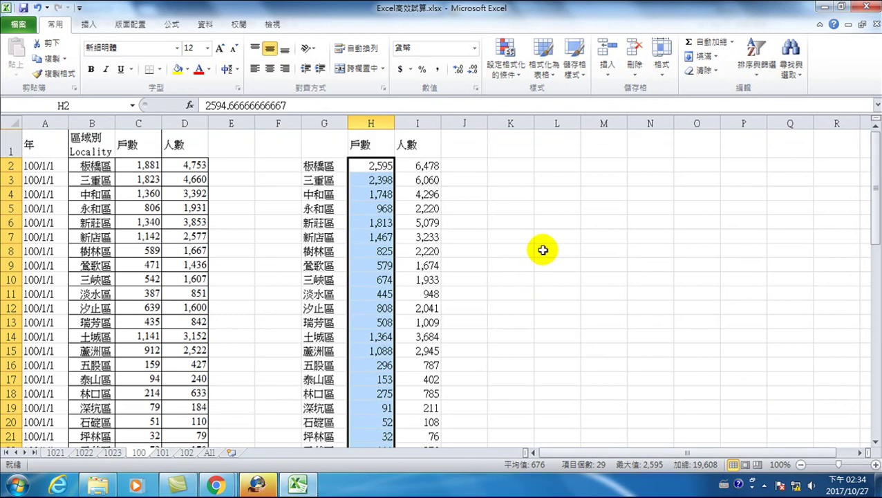
Enter 0 and 300 in K2:K3 and fill the series down to 3000 in K12.
{"action": "left_click", "coordinate": [509, 168]}
{"action": "type", "text": "0"}
{"action": "key", "text": "Return"}
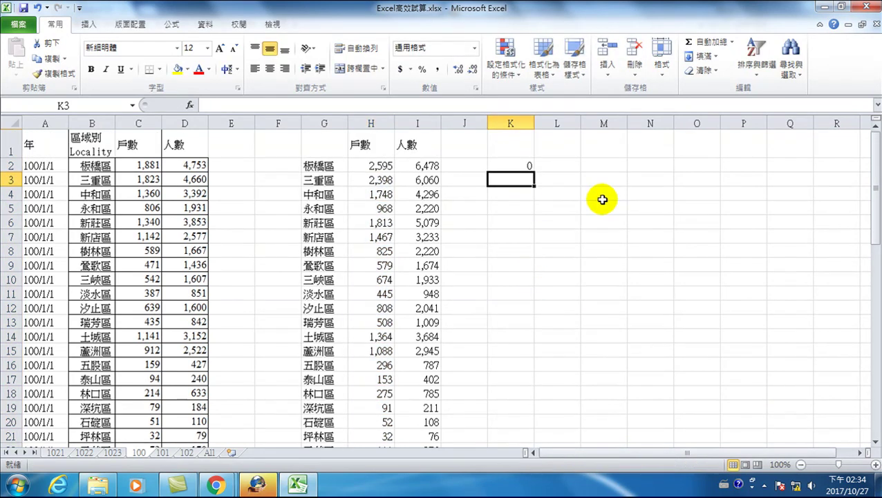
{"action": "type", "text": "300"}
{"action": "key", "text": "Return"}
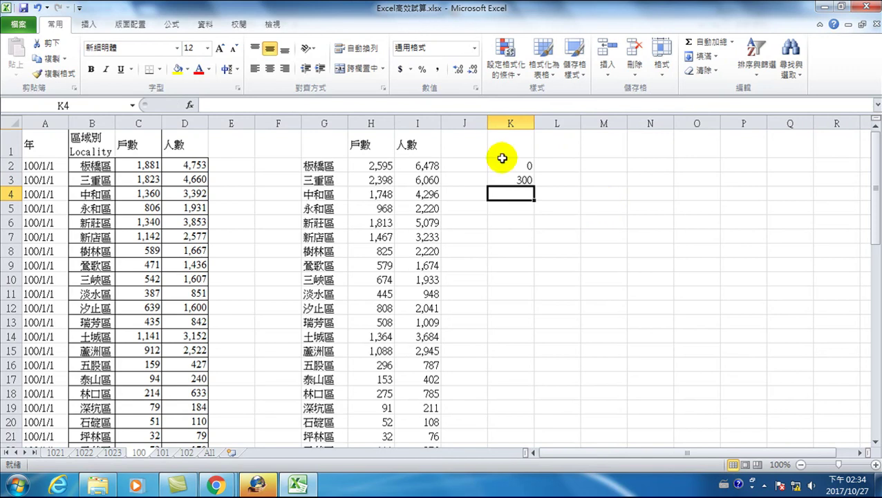
{"action": "mouse_move", "coordinate": [502, 164]}
{"action": "left_mouse_down"}
{"action": "mouse_move", "coordinate": [534, 261]}
{"action": "mouse_move", "coordinate": [535, 311]}
{"action": "left_mouse_up"}
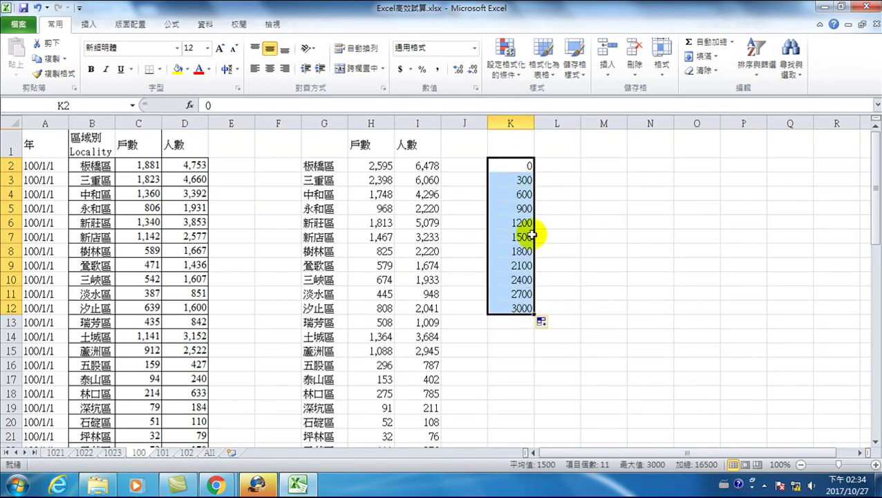
{"action": "left_click", "coordinate": [556, 164]}
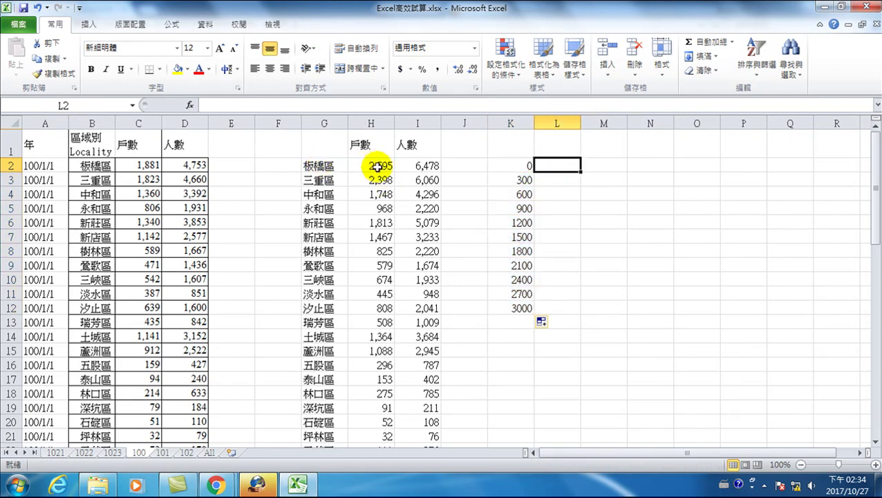
{"action": "left_click", "coordinate": [546, 291]}
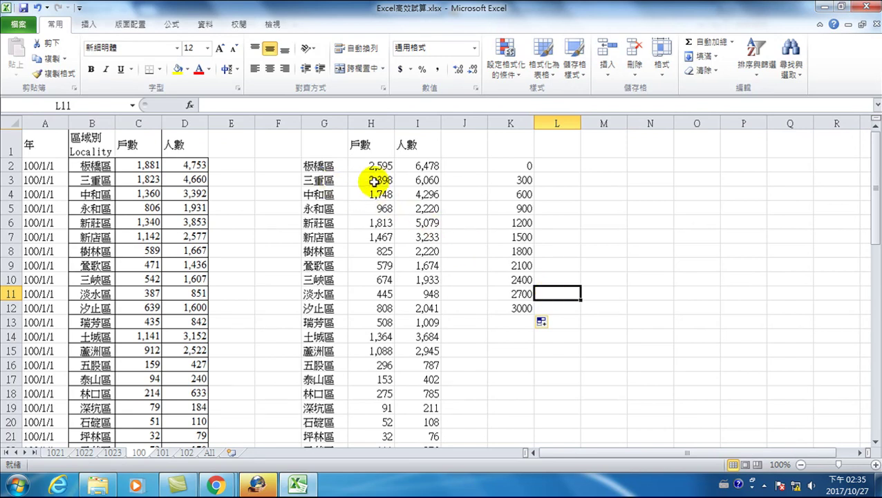
{"action": "left_click", "coordinate": [561, 278]}
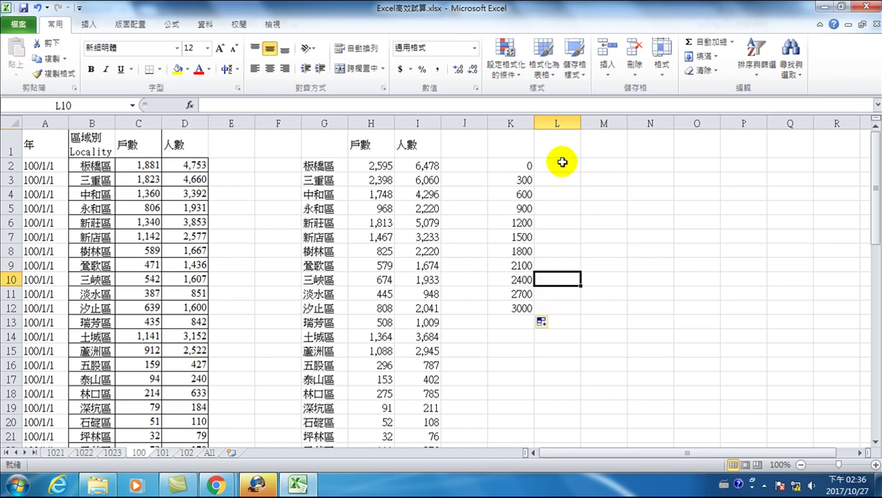
{"action": "left_click", "coordinate": [552, 165]}
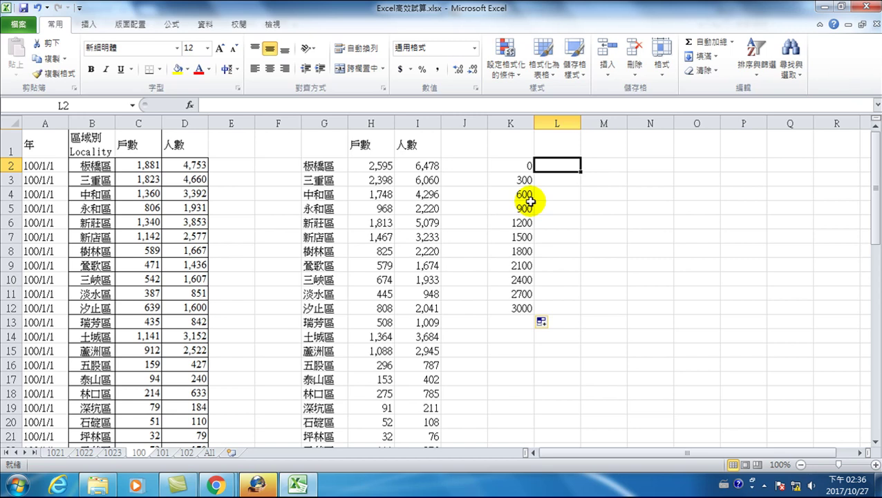
{"action": "left_click", "coordinate": [561, 143]}
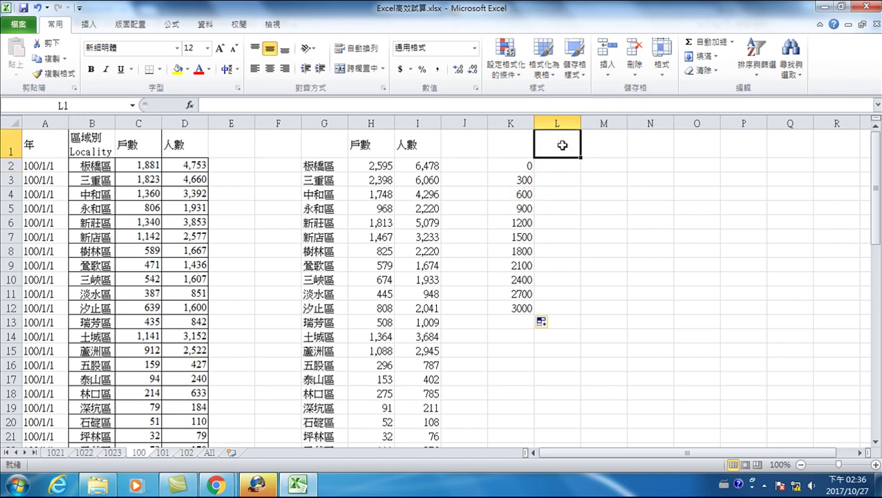
Enable the 分析工具箱 (Analysis ToolPak) add-in through Excel Options > Add-ins.
{"action": "left_click", "coordinate": [26, 25]}
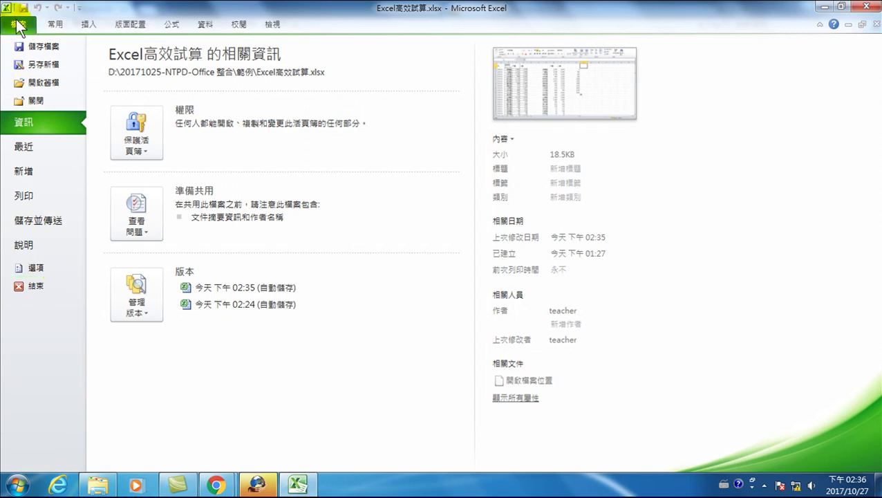
{"action": "left_click", "coordinate": [29, 268]}
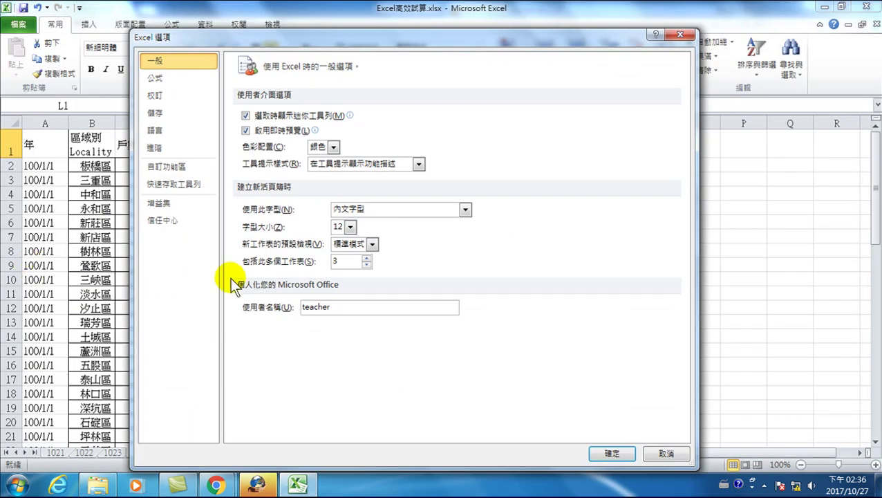
{"action": "left_click", "coordinate": [163, 201]}
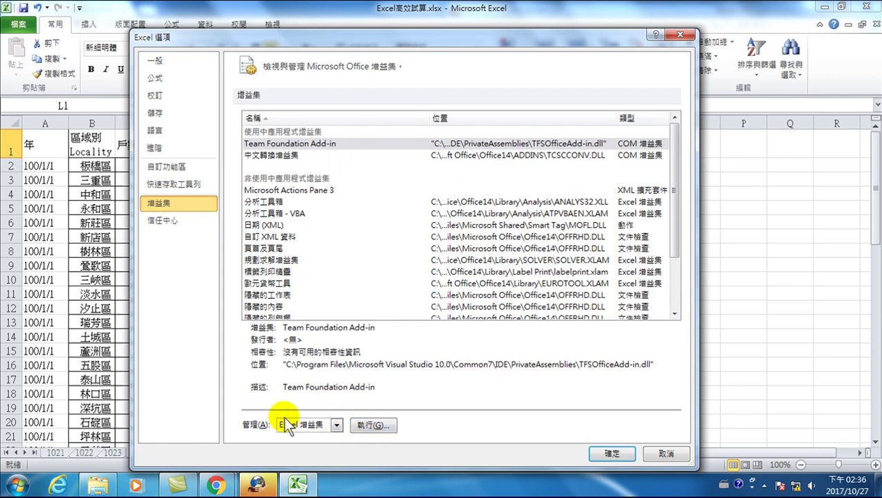
{"action": "left_click", "coordinate": [372, 425]}
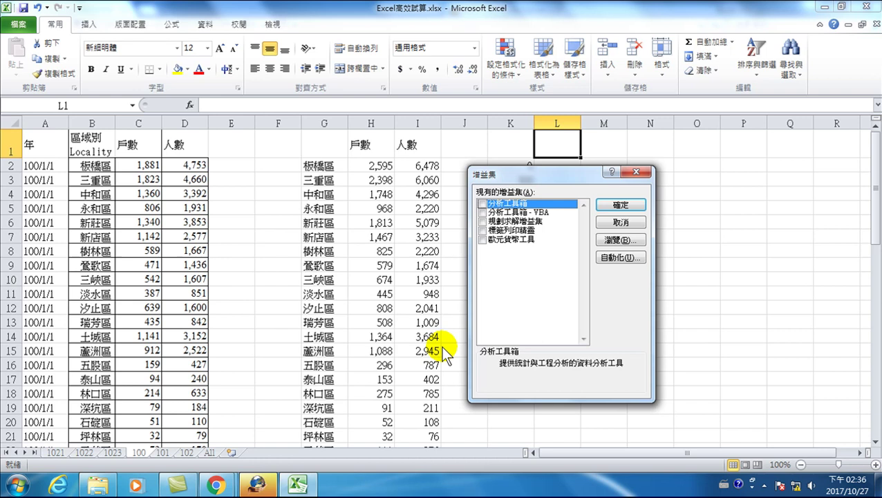
{"action": "left_click", "coordinate": [482, 203]}
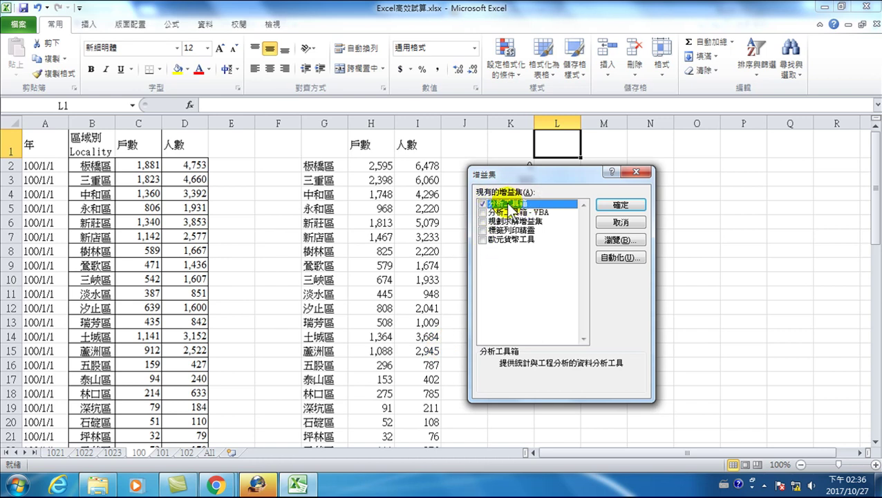
{"action": "left_click", "coordinate": [617, 205]}
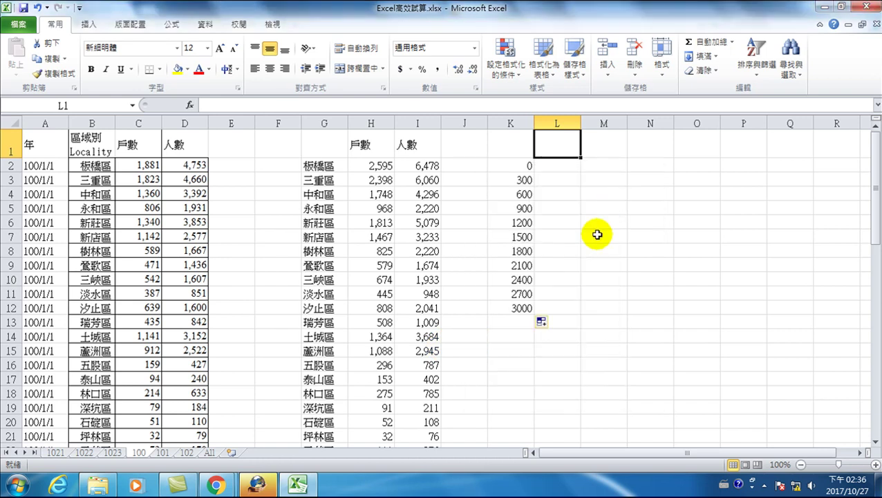
Open the 資料分析 (Data Analysis) dialog from the 資料 (Data) tab.
{"action": "left_click", "coordinate": [205, 26]}
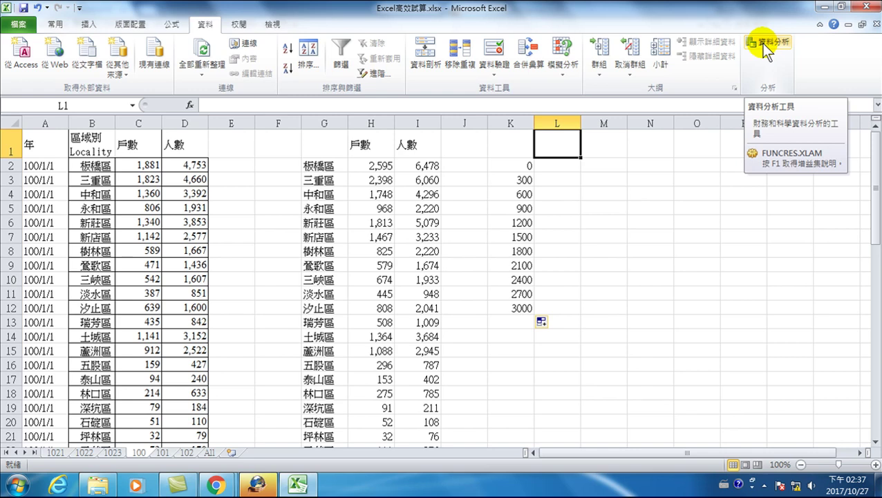
{"action": "left_click", "coordinate": [784, 49]}
{"action": "left_click", "coordinate": [777, 49]}
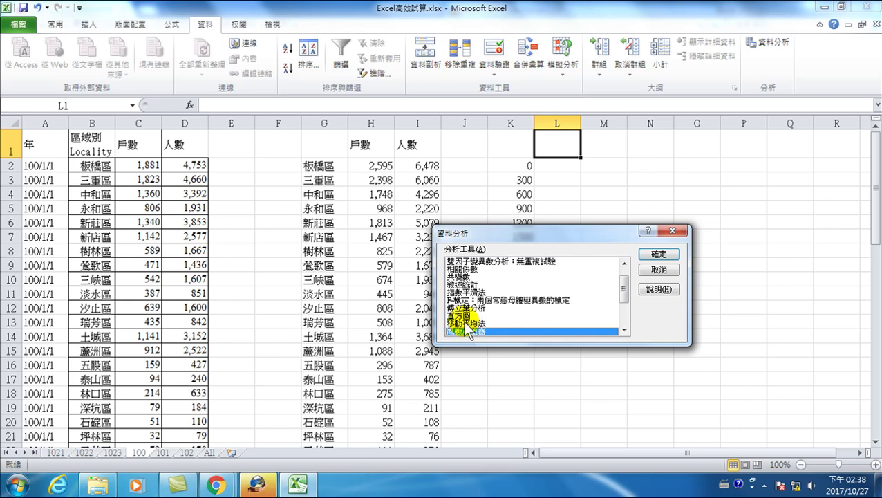
Choose 直方圖 (Histogram) with input range H2:H30 and bin range K2:K12.
{"action": "left_click", "coordinate": [467, 315]}
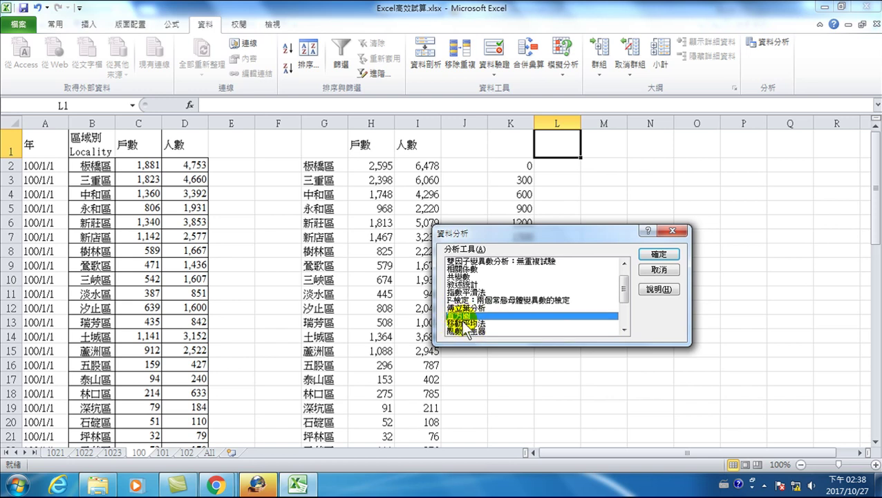
{"action": "left_click", "coordinate": [658, 254]}
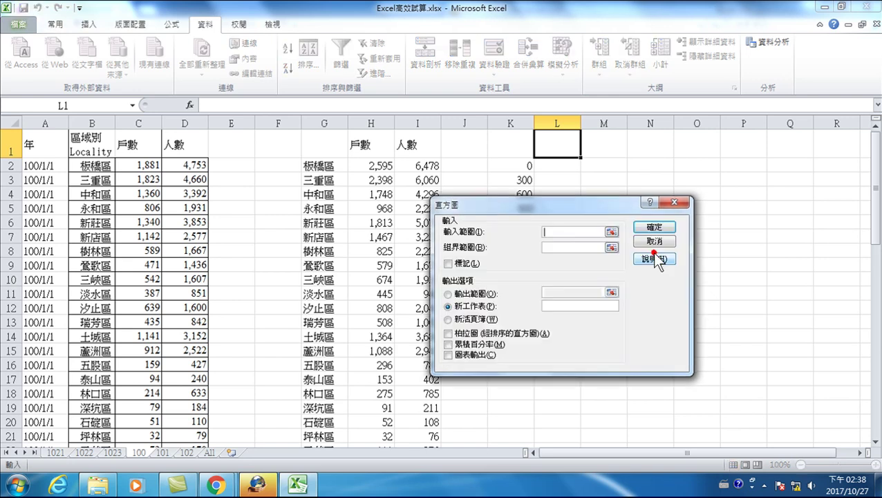
{"action": "left_click_drag", "start_coordinate": [541, 201], "coordinate": [709, 179]}
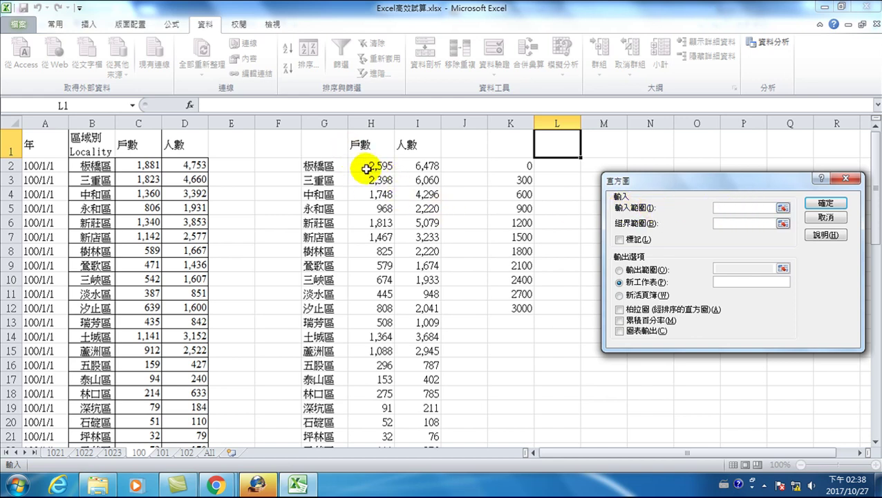
{"action": "mouse_move", "coordinate": [366, 170]}
{"action": "left_mouse_down"}
{"action": "mouse_move", "coordinate": [371, 434]}
{"action": "mouse_move", "coordinate": [377, 419]}
{"action": "left_mouse_up"}
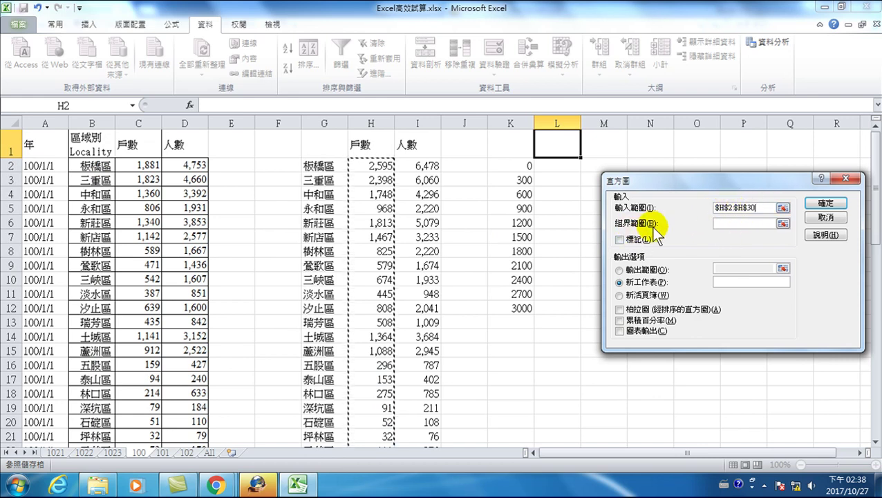
{"action": "left_click", "coordinate": [722, 221]}
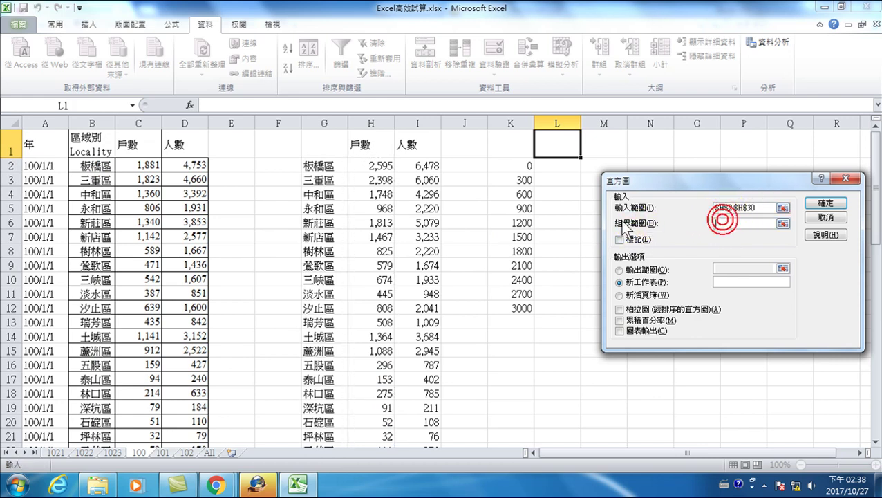
{"action": "left_click", "coordinate": [515, 166]}
{"action": "left_click_drag", "start_coordinate": [515, 166], "coordinate": [501, 310]}
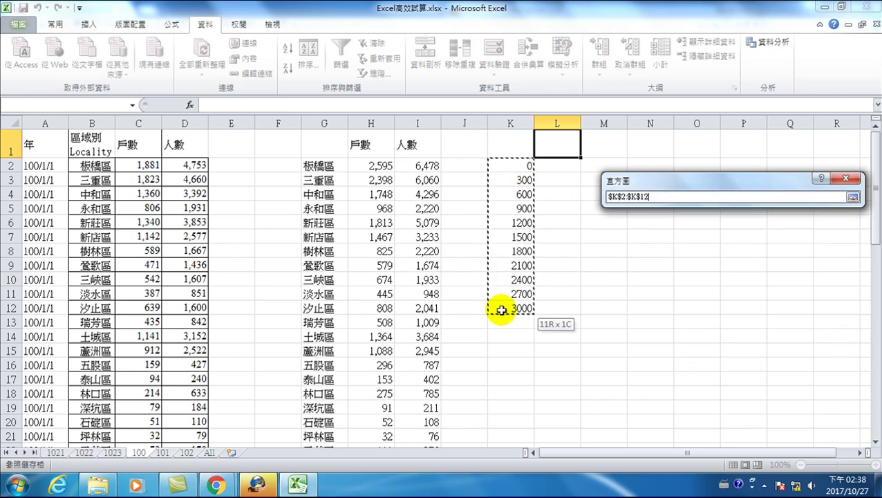
{"action": "left_click_drag", "start_coordinate": [501, 310], "coordinate": [502, 309]}
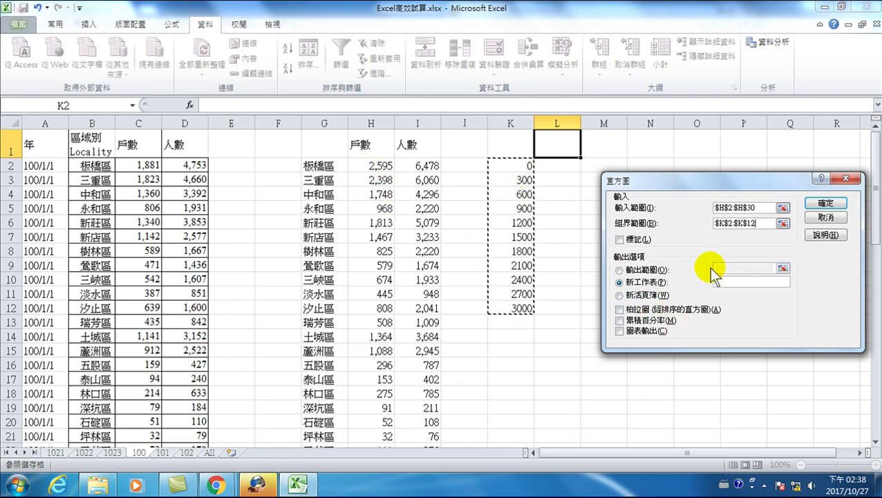
Output the histogram to L1 with chart output and cumulative percentage.
{"action": "left_click", "coordinate": [620, 269]}
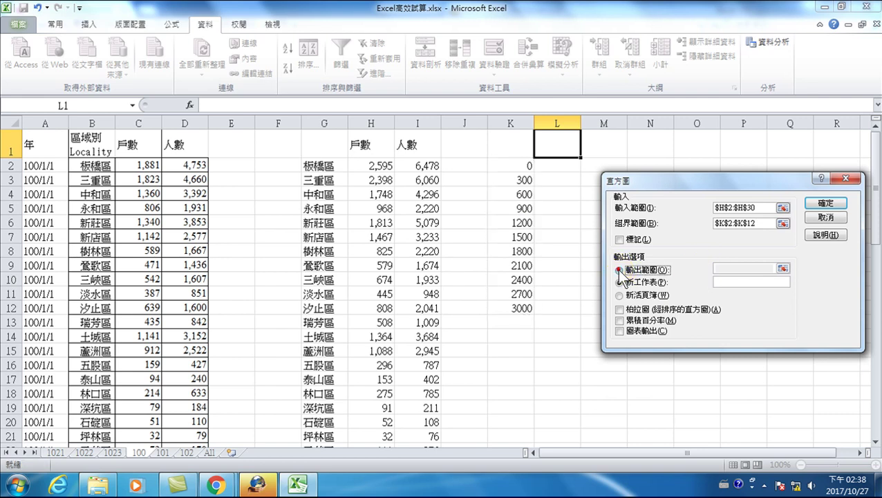
{"action": "left_click", "coordinate": [722, 268]}
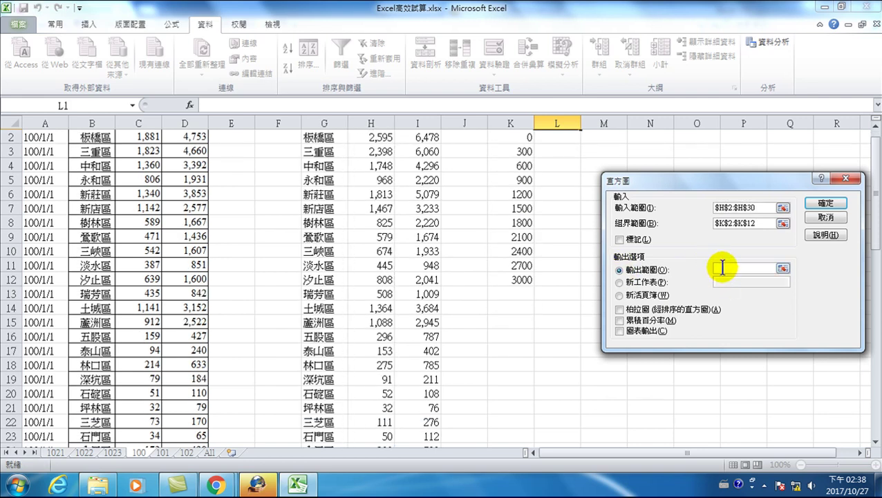
{"action": "scroll", "coordinate": [565, 153], "scroll_direction": "up", "scroll_amount": 1}
{"action": "left_click", "coordinate": [561, 147]}
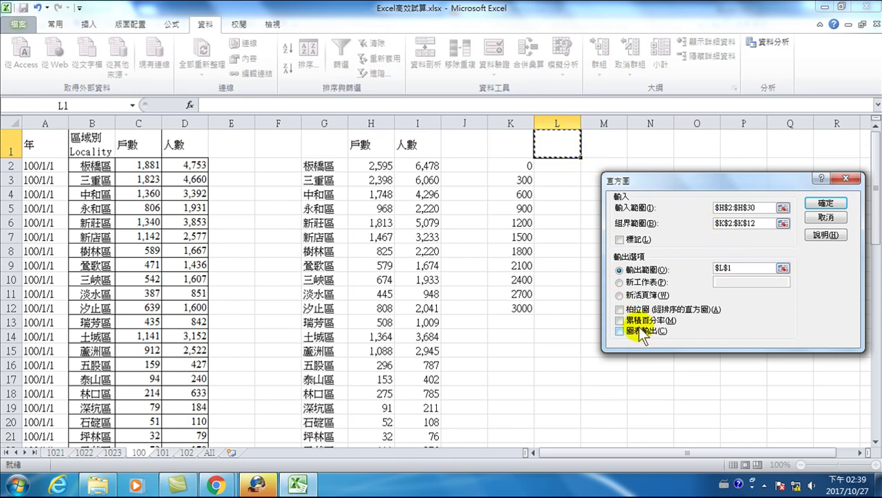
{"action": "left_click", "coordinate": [618, 332]}
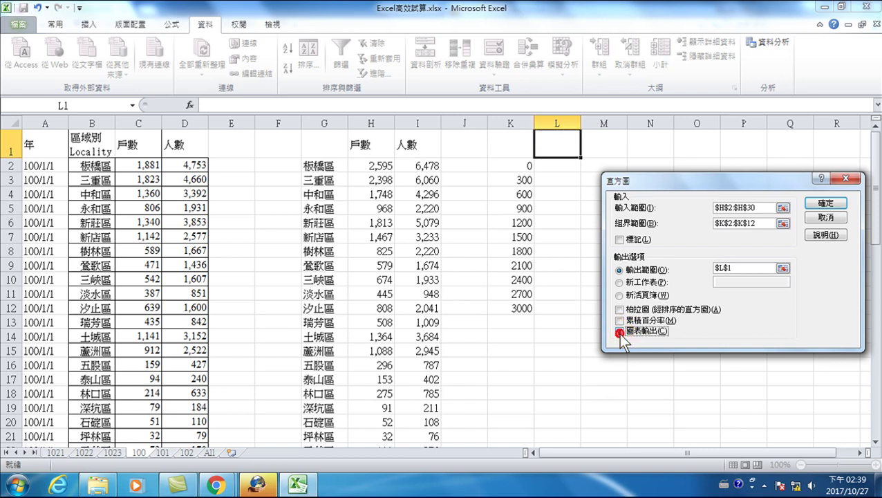
{"action": "left_click", "coordinate": [619, 321]}
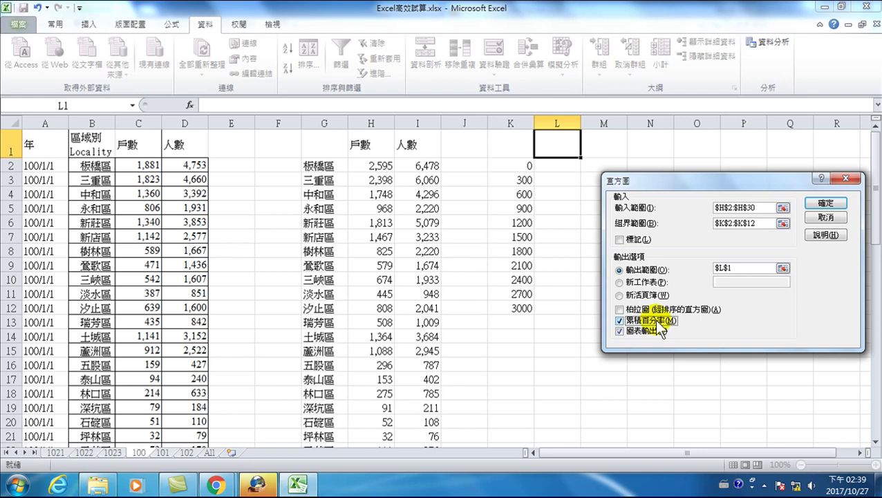
{"action": "left_click", "coordinate": [825, 201]}
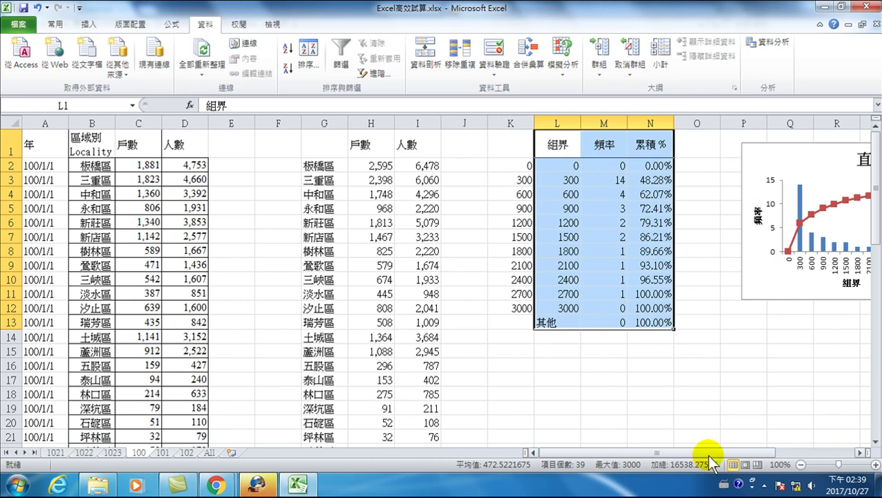
Scroll right to view the L1:N13 histogram table and chart, then deselect.
{"action": "left_click_drag", "start_coordinate": [707, 454], "coordinate": [745, 453]}
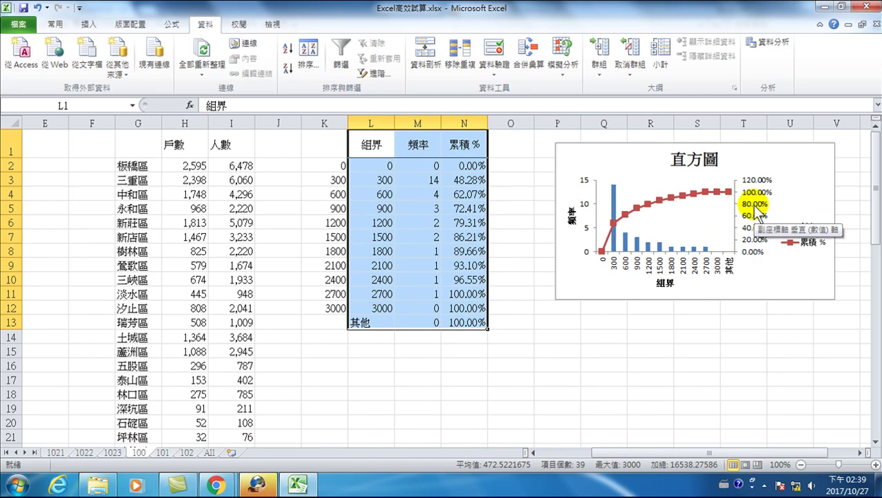
{"action": "left_click", "coordinate": [392, 180]}
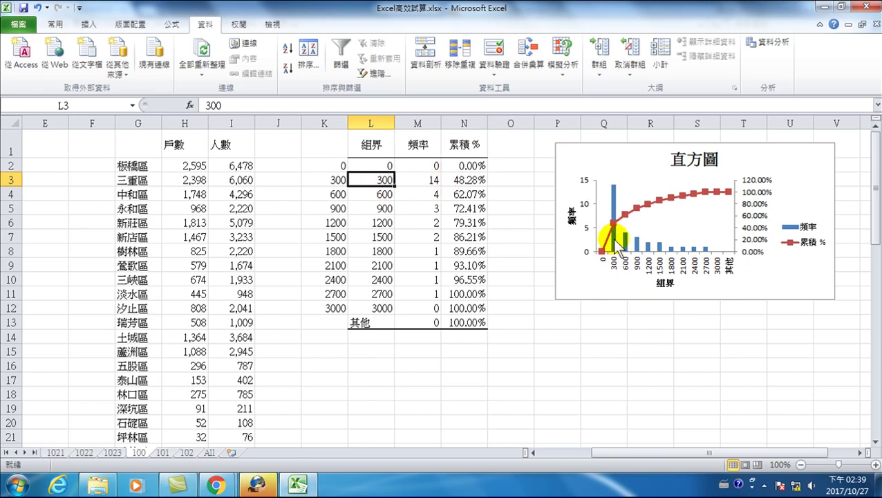
Select the frequency counts in M3:M11 and confirm they total 29.
{"action": "mouse_move", "coordinate": [622, 239]}
{"action": "mouse_move", "coordinate": [708, 249]}
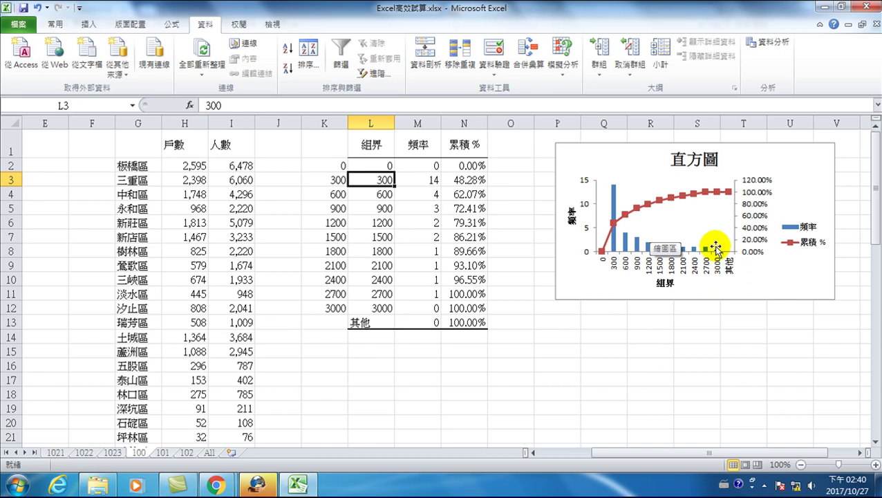
{"action": "mouse_move", "coordinate": [423, 179]}
{"action": "left_mouse_down"}
{"action": "mouse_move", "coordinate": [422, 309]}
{"action": "mouse_move", "coordinate": [422, 294]}
{"action": "left_mouse_up"}
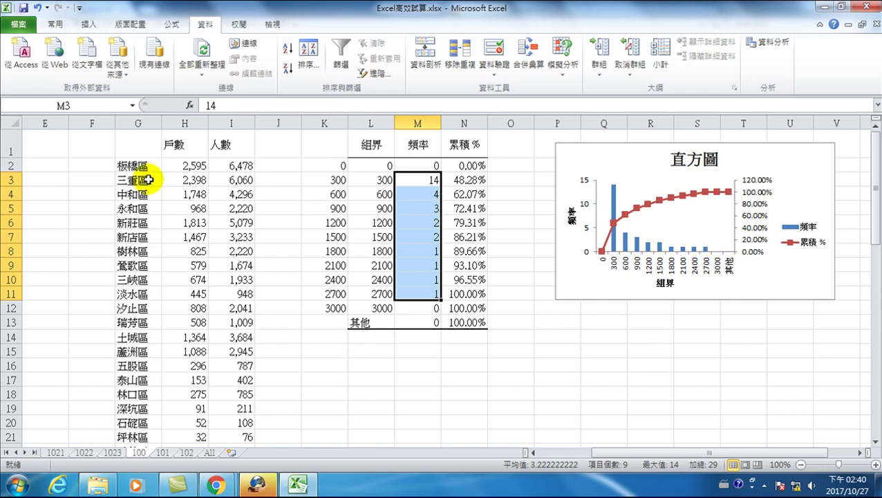
Insert a clustered column chart of the district names and household counts in G2:H30.
{"action": "left_click_drag", "start_coordinate": [145, 166], "coordinate": [183, 461]}
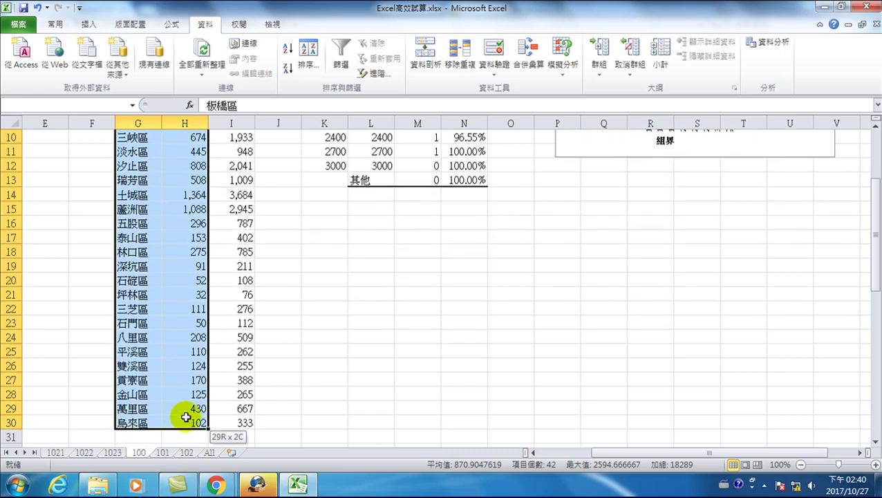
{"action": "left_click_drag", "start_coordinate": [183, 461], "coordinate": [177, 326]}
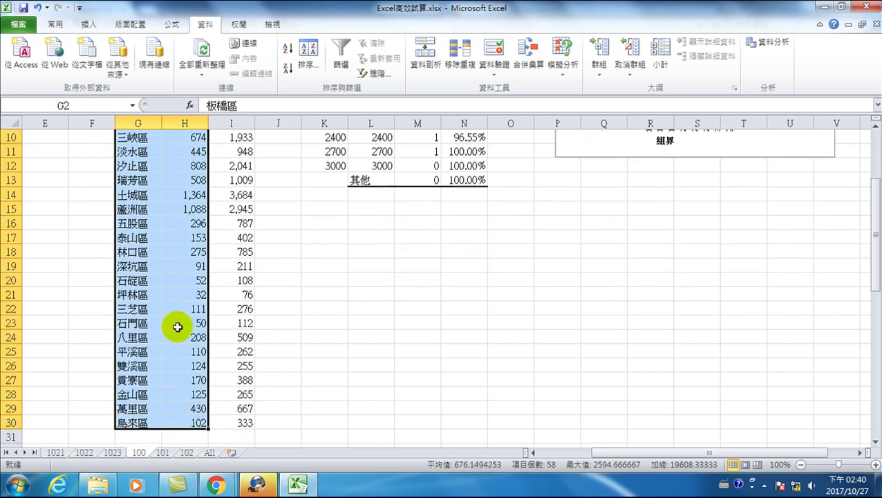
{"action": "left_click", "coordinate": [86, 24]}
{"action": "left_click", "coordinate": [265, 54]}
{"action": "left_click", "coordinate": [271, 112]}
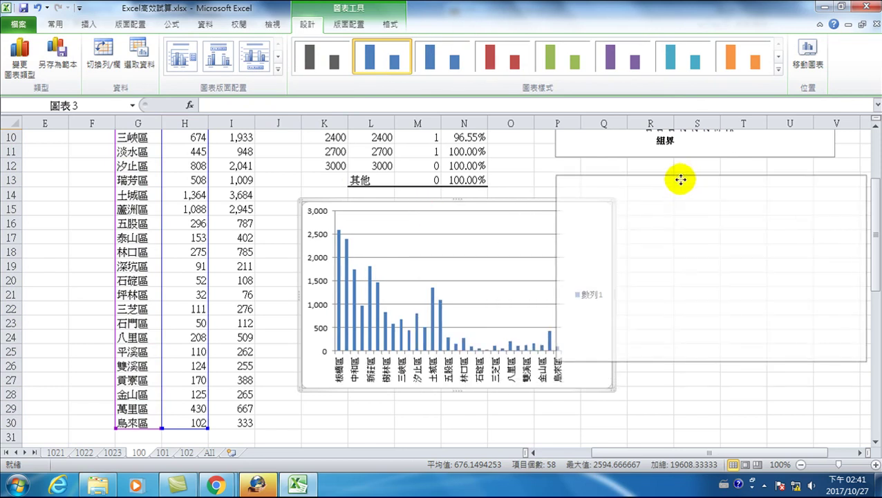
Move the new household-count chart below the 直方圖 histogram chart.
{"action": "left_click_drag", "start_coordinate": [477, 206], "coordinate": [680, 177]}
{"action": "scroll", "coordinate": [647, 222], "scroll_direction": "up", "scroll_amount": 2}
{"action": "scroll", "coordinate": [643, 221], "scroll_direction": "up", "scroll_amount": 1}
{"action": "scroll", "coordinate": [640, 222], "scroll_direction": "down", "scroll_amount": 1}
{"action": "scroll", "coordinate": [650, 221], "scroll_direction": "up", "scroll_amount": 1}
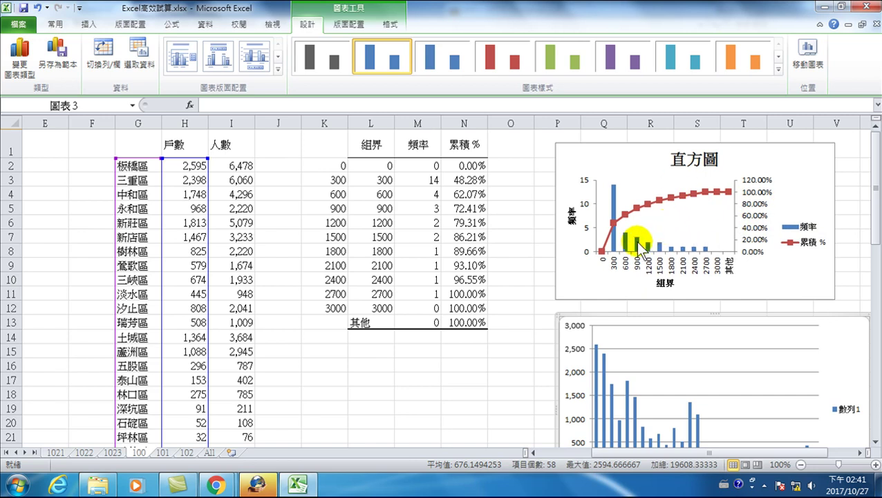
{"action": "mouse_move", "coordinate": [640, 245]}
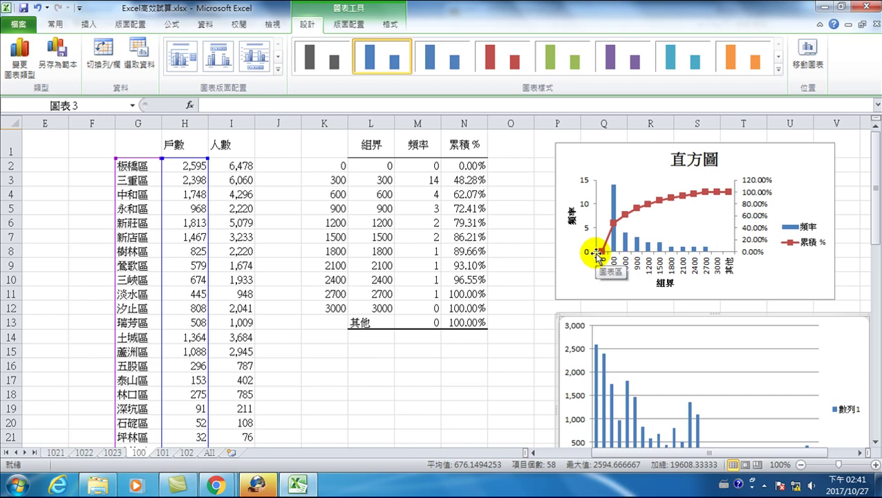
{"action": "mouse_move", "coordinate": [603, 259]}
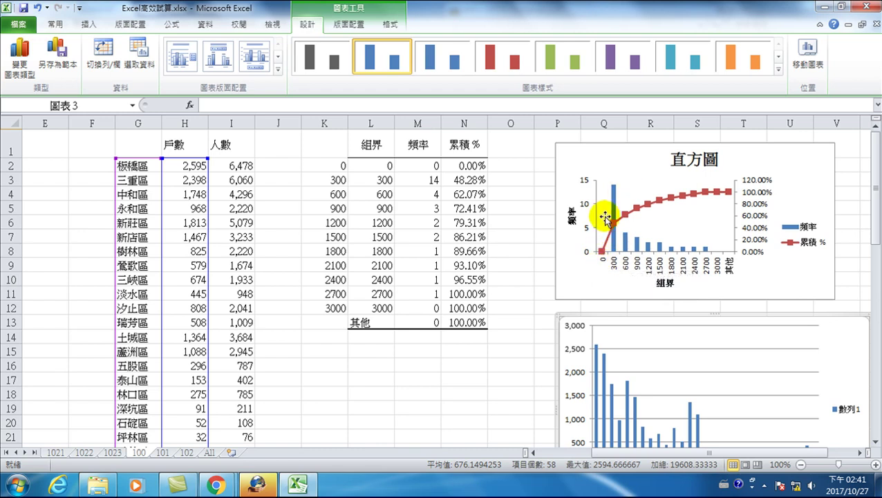
{"action": "mouse_move", "coordinate": [711, 196]}
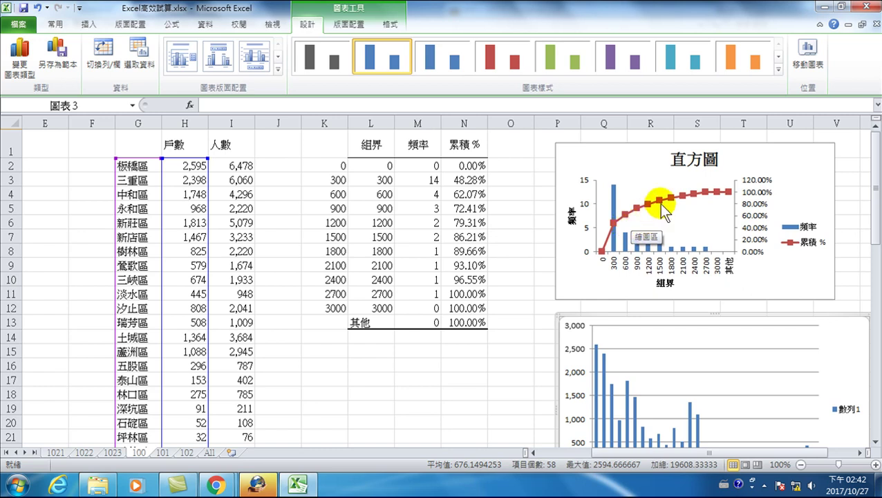
{"action": "mouse_move", "coordinate": [636, 206]}
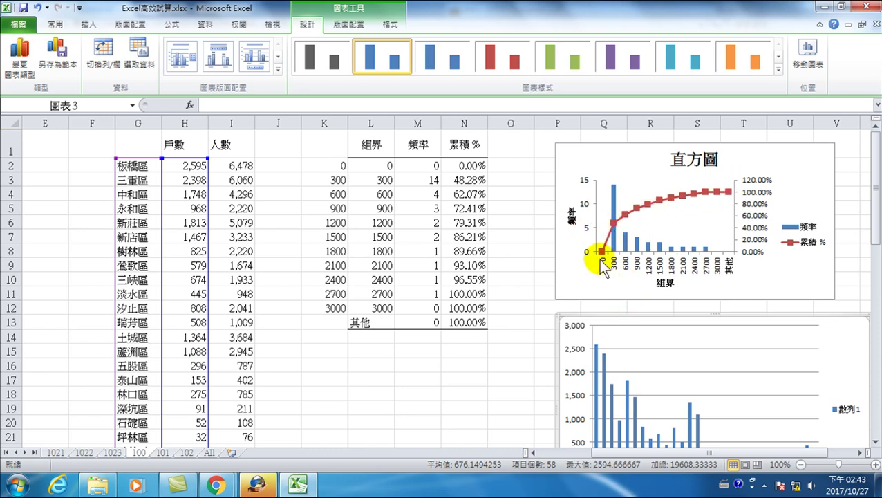
{"action": "mouse_move", "coordinate": [602, 254]}
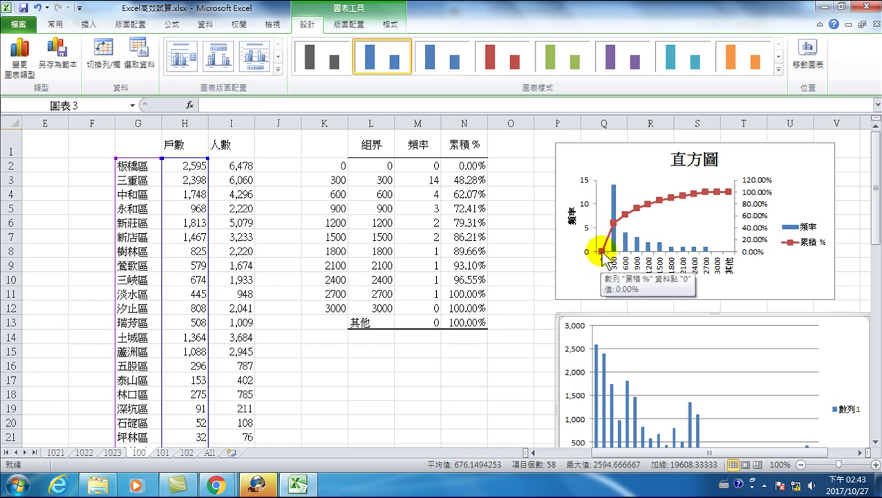
{"action": "mouse_move", "coordinate": [613, 225]}
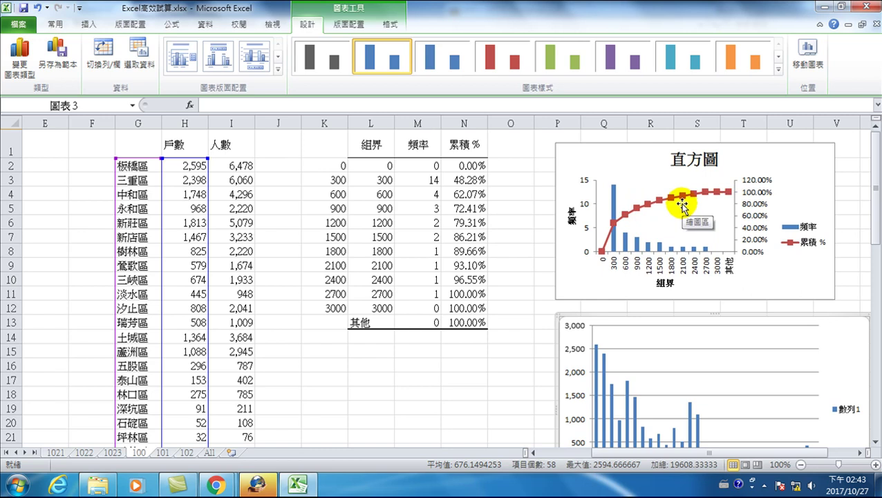
{"action": "mouse_move", "coordinate": [658, 204]}
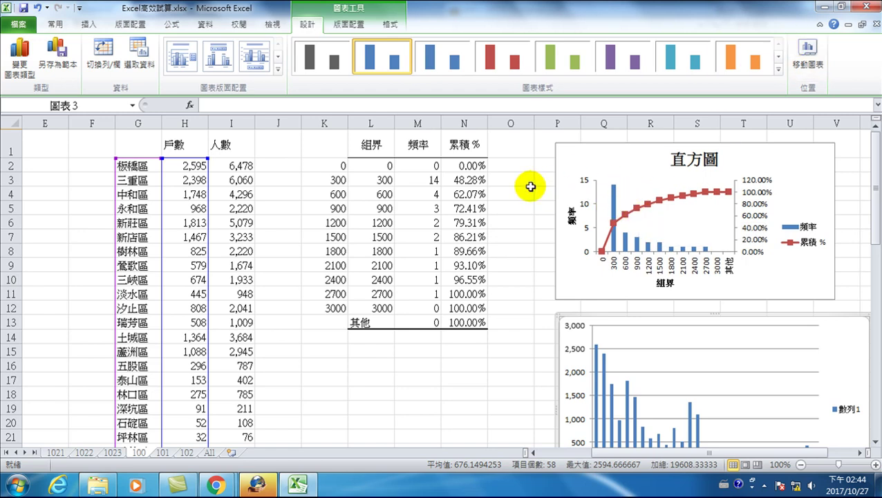
{"action": "left_click", "coordinate": [339, 168]}
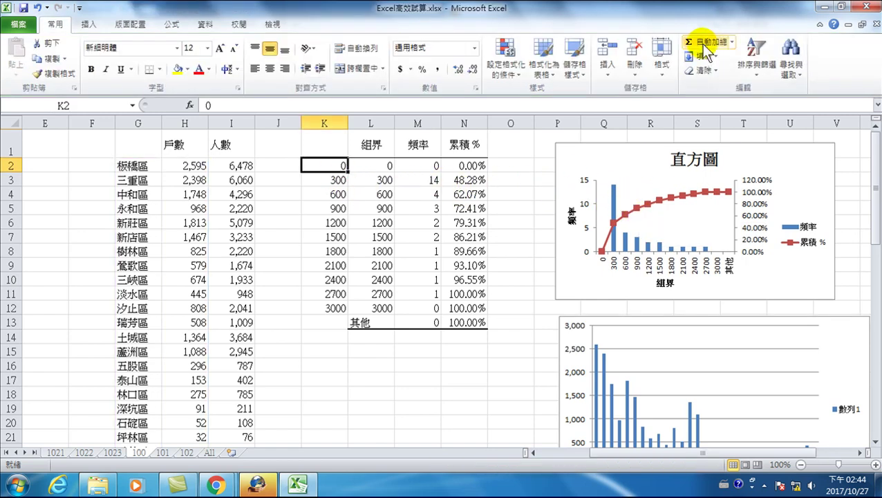
{"action": "left_click", "coordinate": [205, 26]}
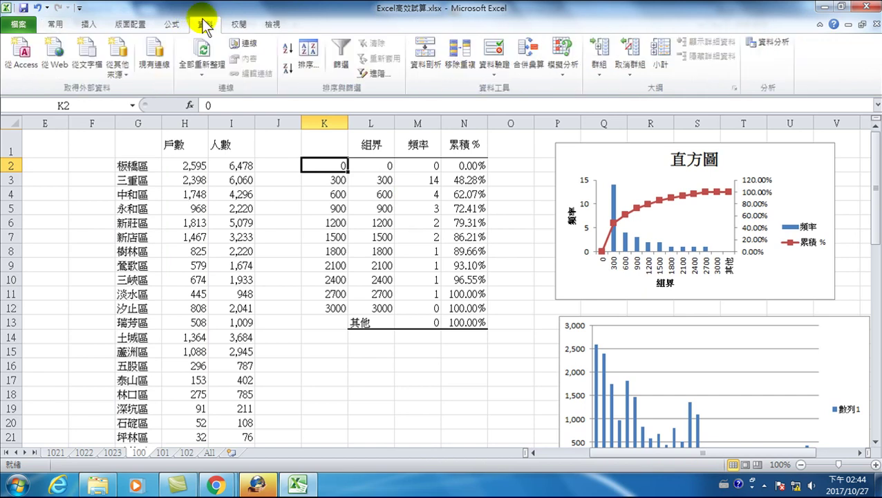
{"action": "left_click", "coordinate": [770, 47]}
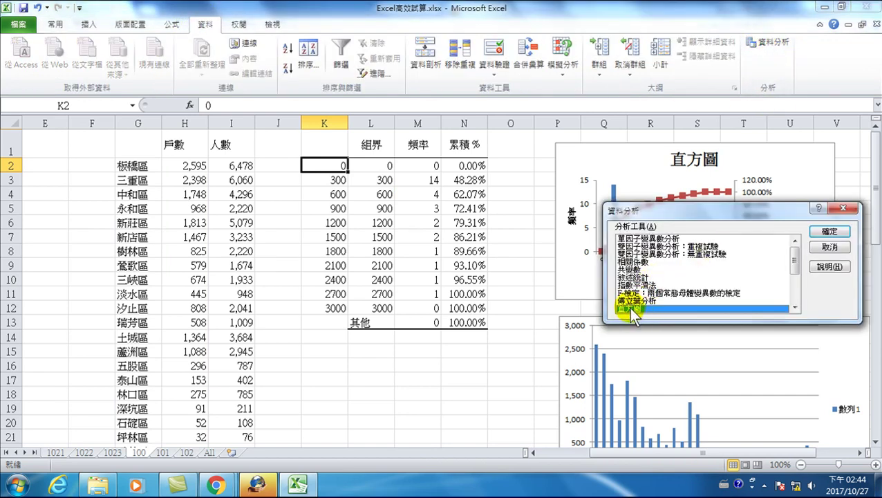
{"action": "left_click", "coordinate": [823, 231]}
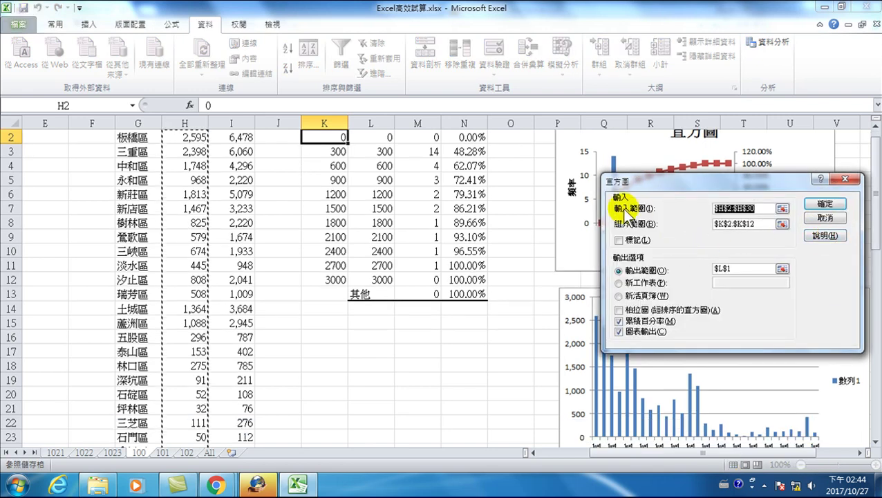
{"action": "scroll", "coordinate": [190, 177], "scroll_direction": "up", "scroll_amount": 1}
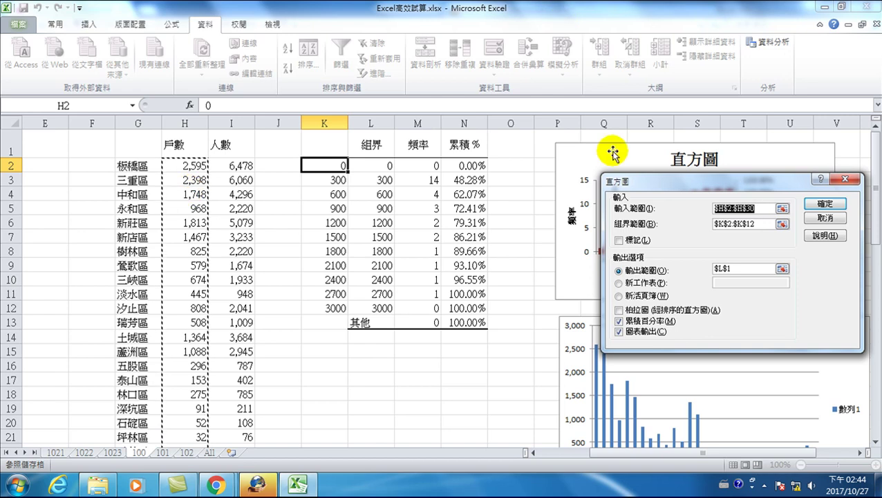
{"action": "left_click_drag", "start_coordinate": [682, 181], "coordinate": [363, 262]}
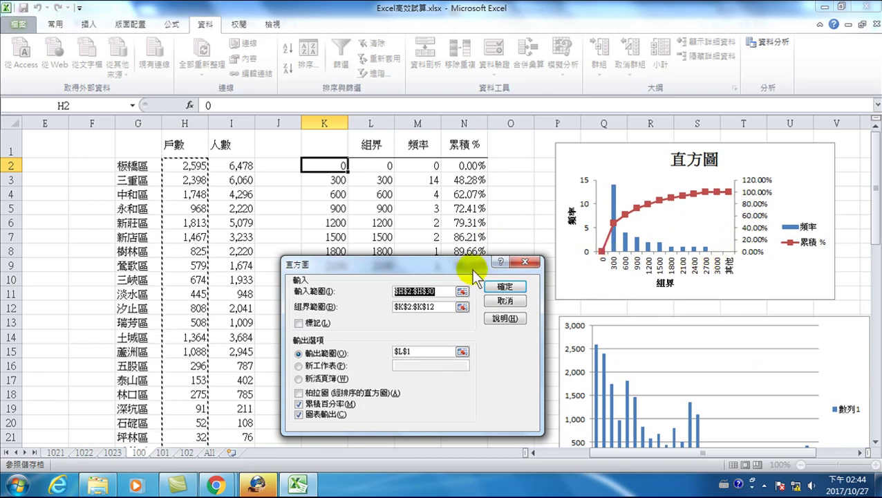
{"action": "left_click_drag", "start_coordinate": [465, 264], "coordinate": [551, 221]}
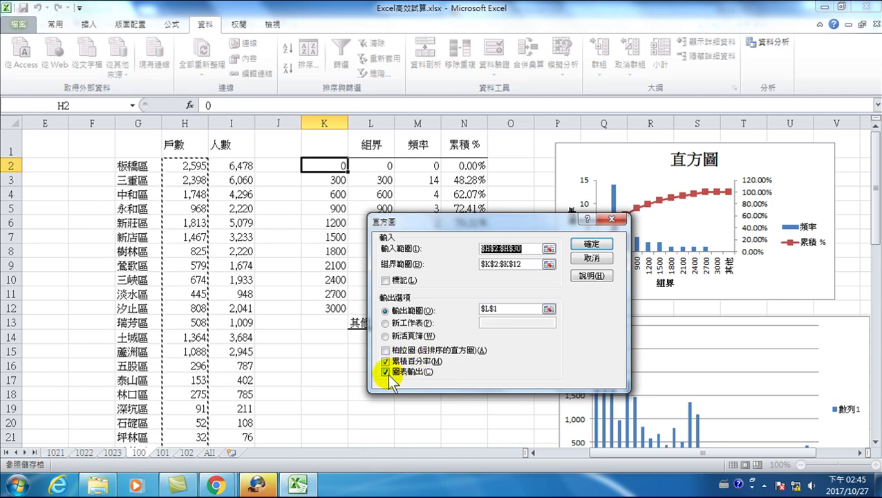
{"action": "left_click", "coordinate": [591, 259]}
{"action": "left_click", "coordinate": [598, 284]}
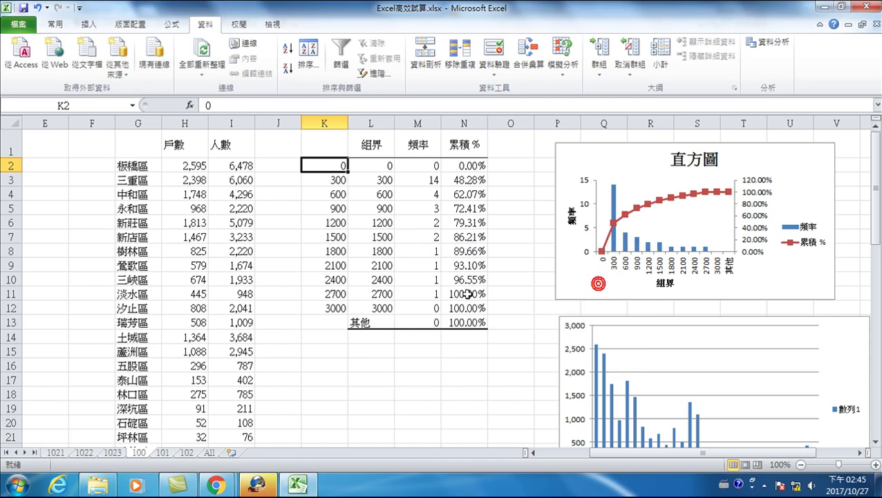